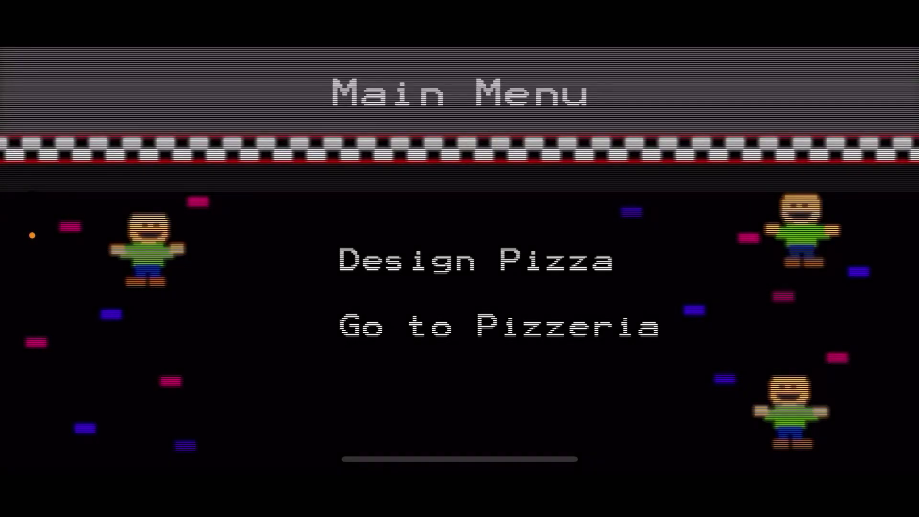
key("Return")
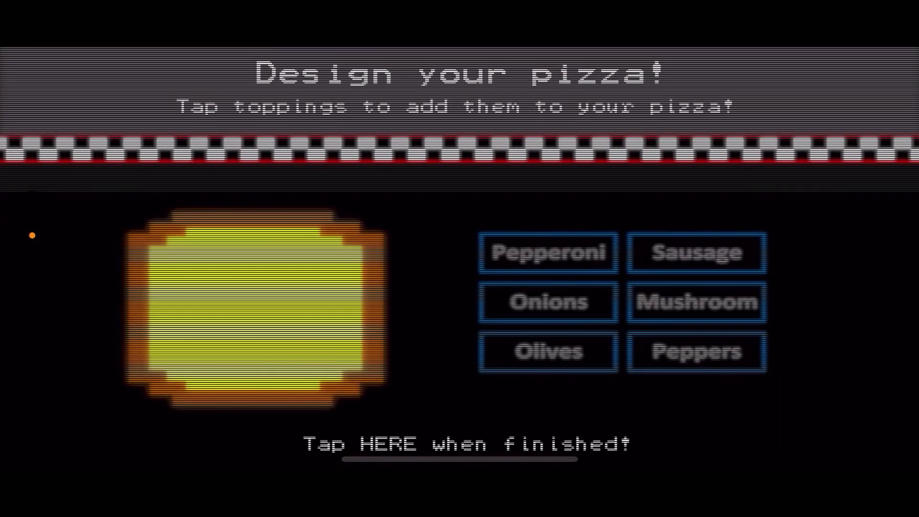
left_click(548, 254)
left_click(697, 253)
left_click(548, 303)
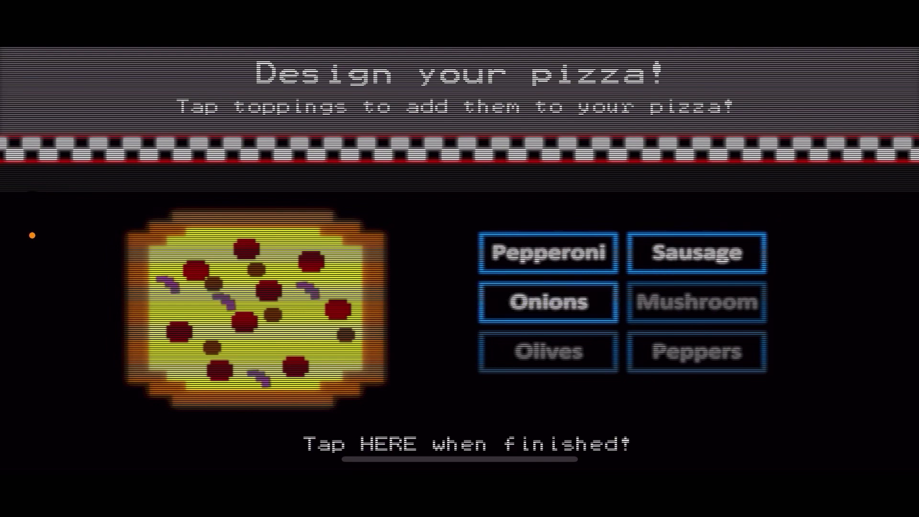
left_click(548, 302)
left_click(697, 303)
left_click(548, 352)
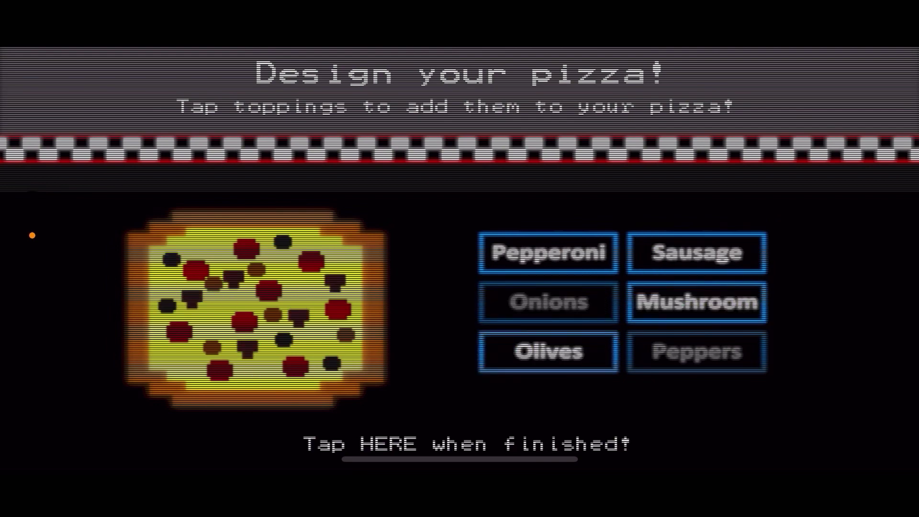
left_click(696, 302)
left_click(697, 352)
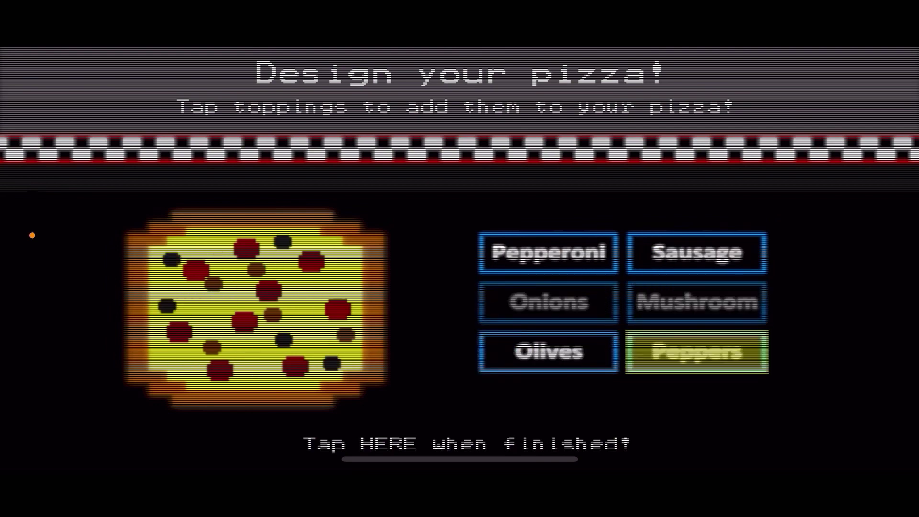
left_click(548, 352)
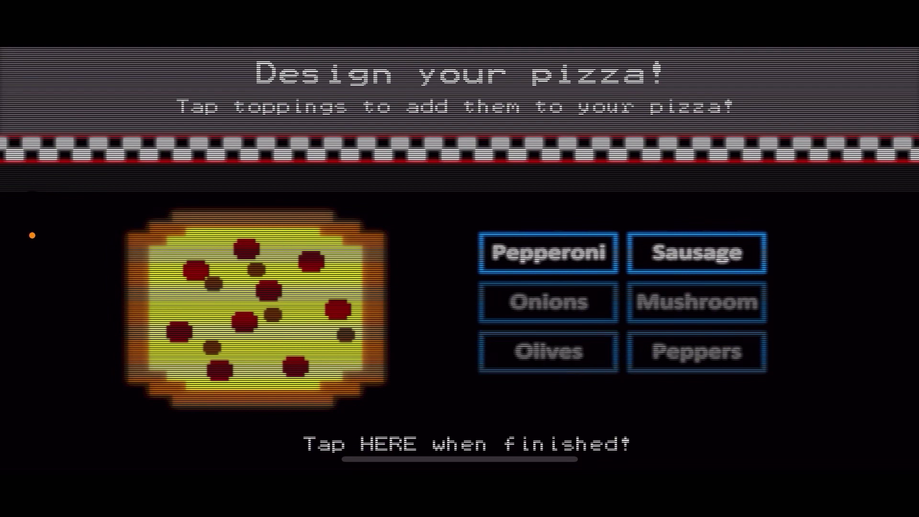
left_click(697, 253)
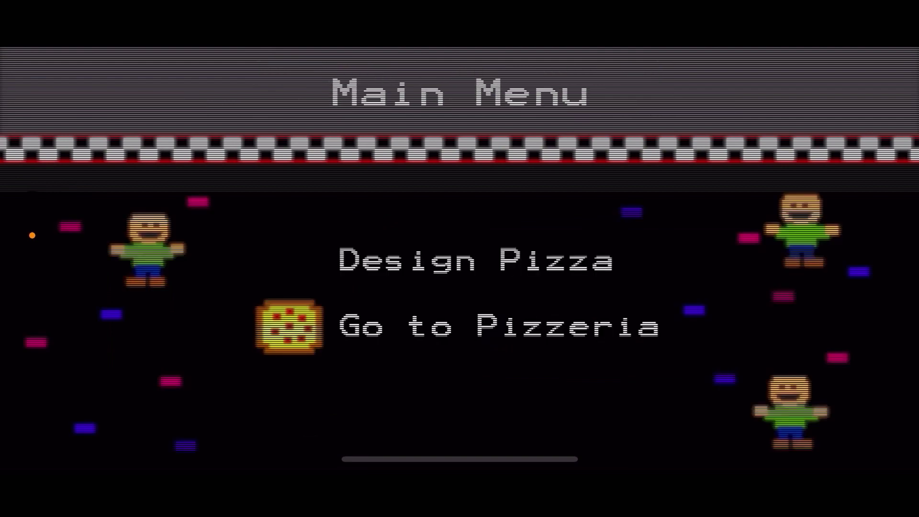
key("Return")
mouse_move(90, 370)
left_mouse_down()
mouse_move(69, 345)
mouse_move(122, 392)
left_mouse_up()
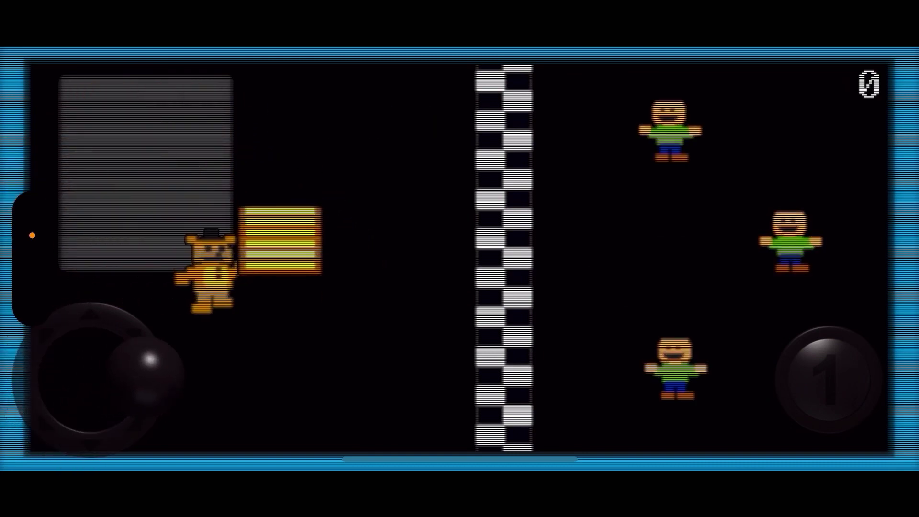
left_click(830, 378)
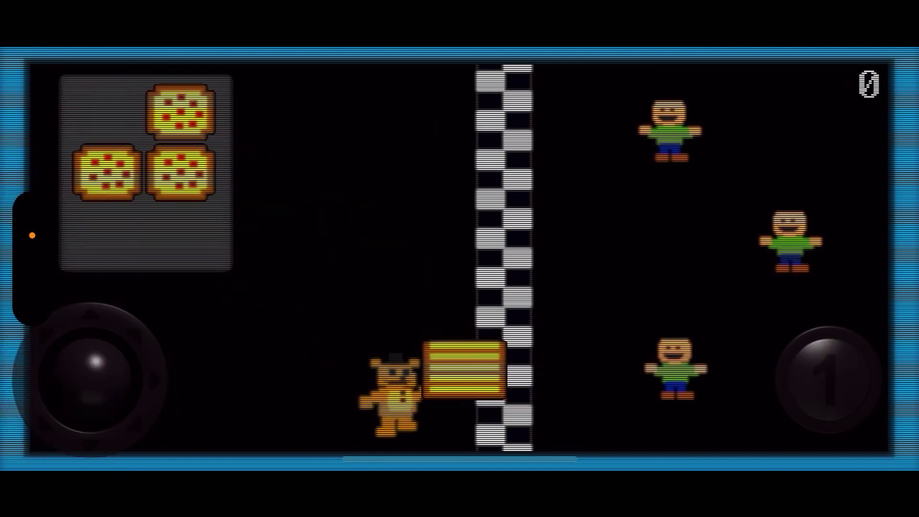
left_click(830, 377)
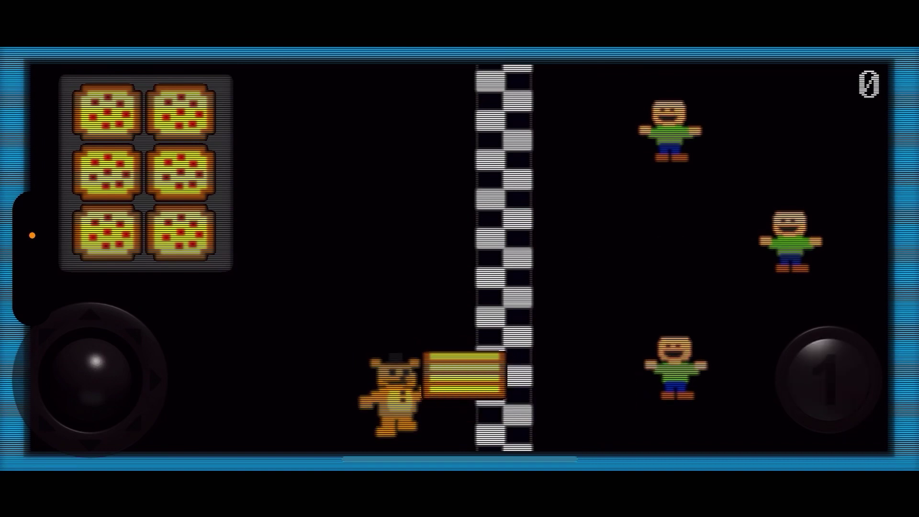
mouse_move(93, 363)
left_mouse_down()
mouse_move(79, 309)
mouse_move(118, 345)
left_mouse_up()
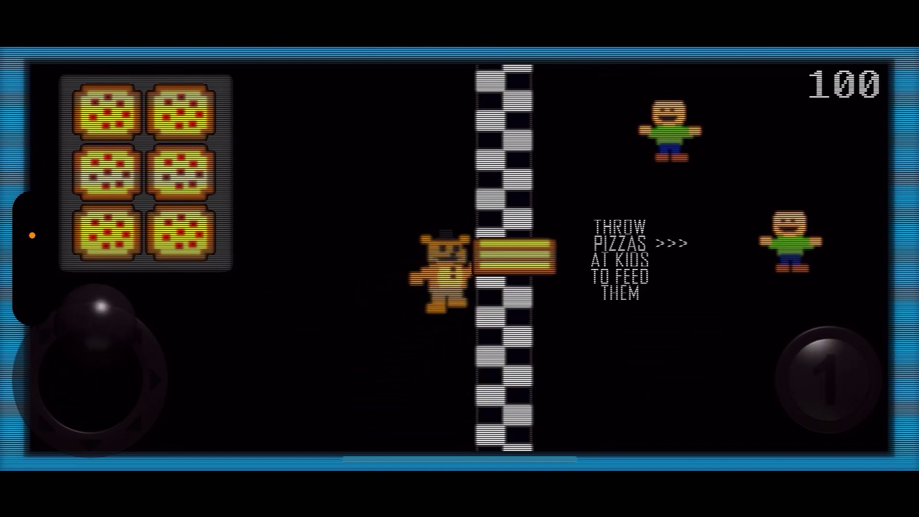
left_click(830, 377)
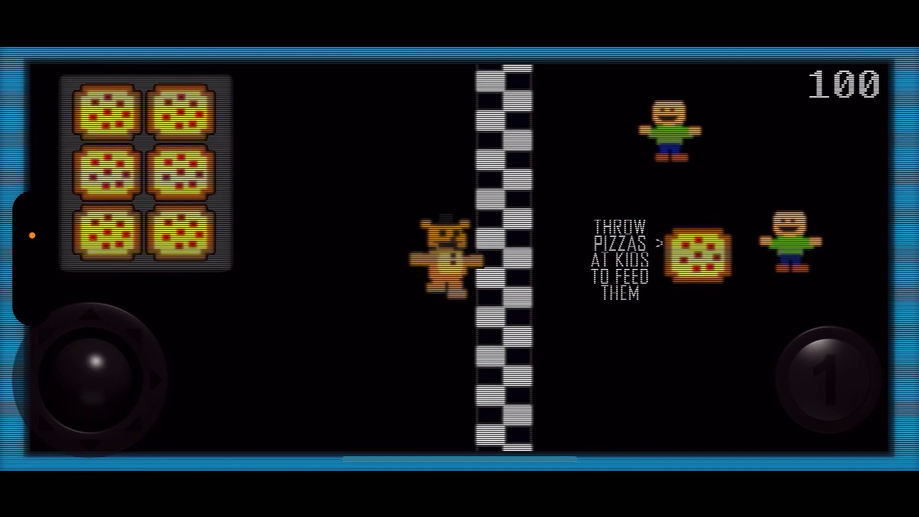
mouse_move(93, 363)
left_mouse_down()
mouse_move(40, 352)
mouse_move(97, 412)
mouse_move(46, 346)
left_mouse_up()
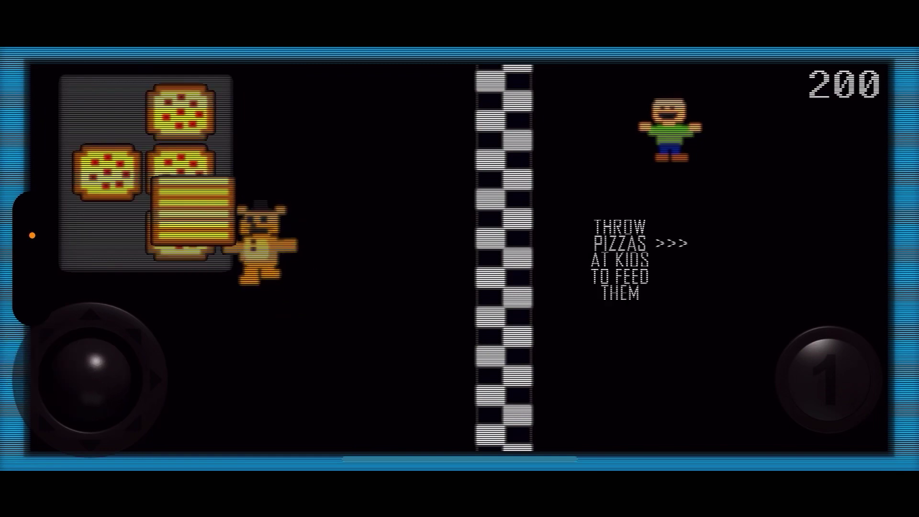
mouse_move(46, 345)
left_mouse_down()
mouse_move(101, 316)
mouse_move(93, 363)
left_mouse_up()
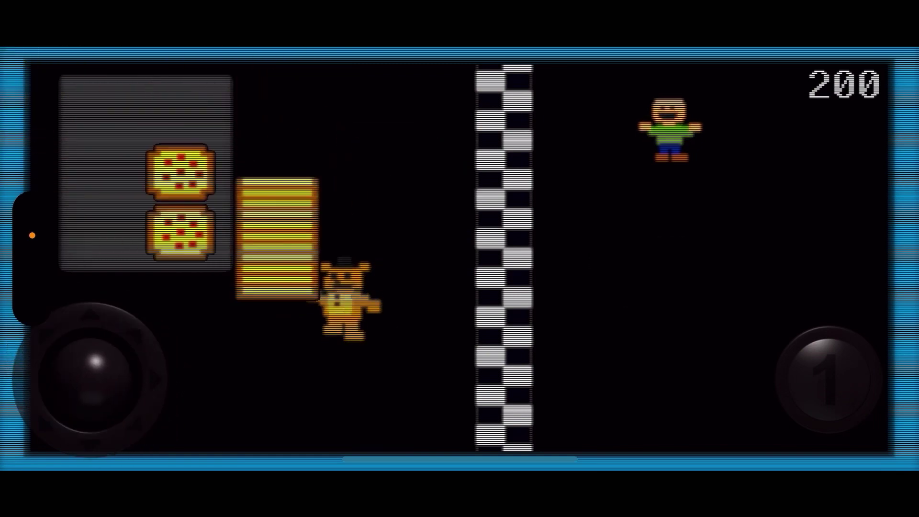
mouse_move(94, 363)
left_mouse_down()
mouse_move(43, 327)
mouse_move(147, 352)
mouse_move(94, 363)
left_mouse_up()
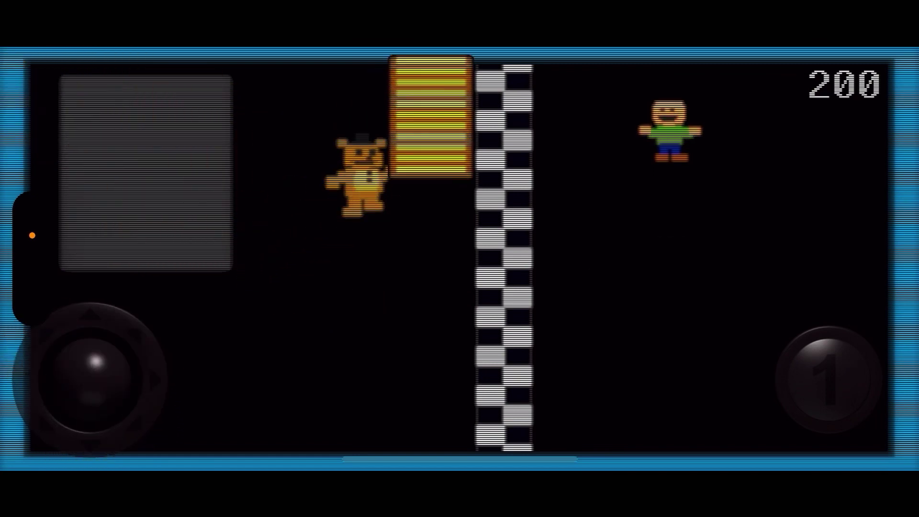
left_click(830, 377)
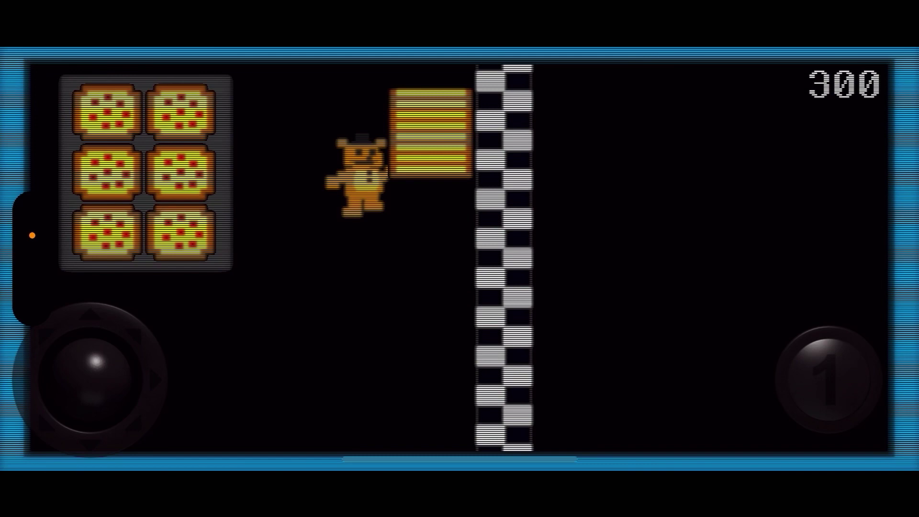
mouse_move(93, 362)
left_mouse_down()
mouse_move(43, 374)
mouse_move(147, 359)
mouse_move(94, 363)
left_mouse_up()
left_click(830, 377)
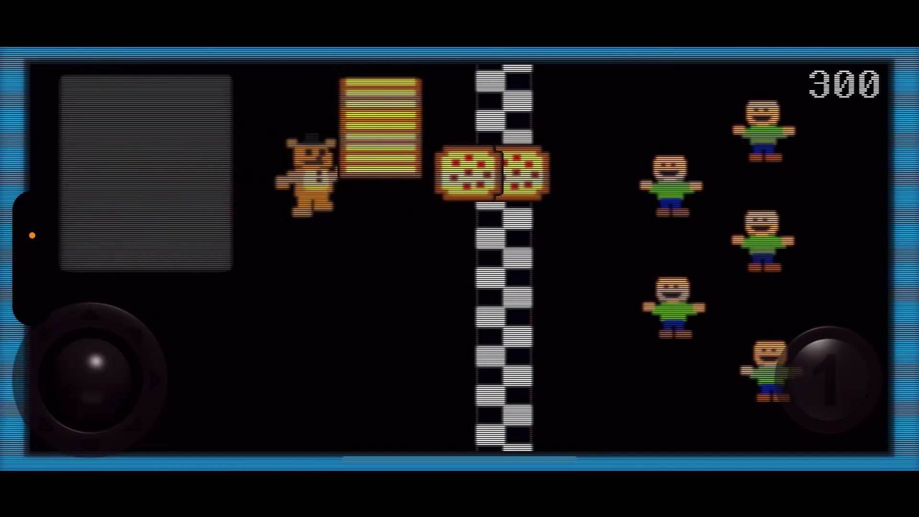
left_click(830, 377)
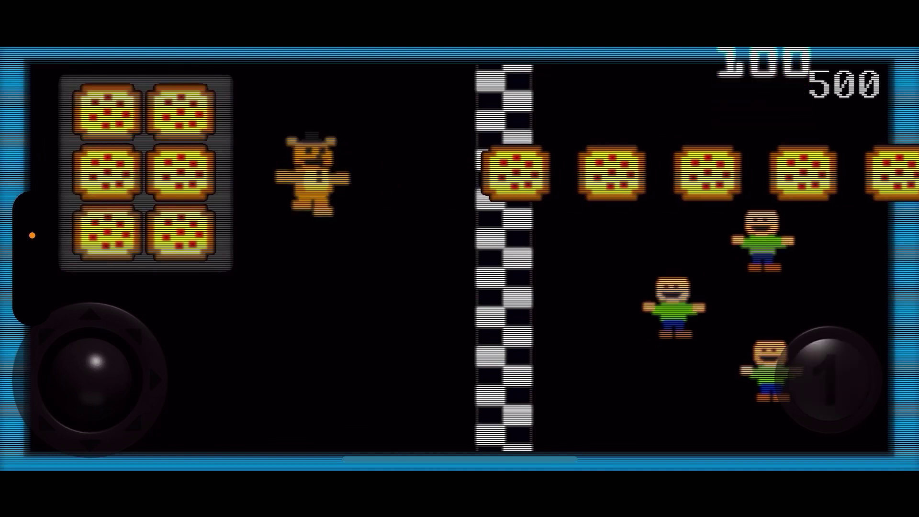
mouse_move(94, 363)
left_mouse_down()
mouse_move(43, 366)
mouse_move(126, 402)
mouse_move(93, 362)
mouse_move(94, 338)
left_mouse_up()
left_click(830, 377)
left_click(829, 377)
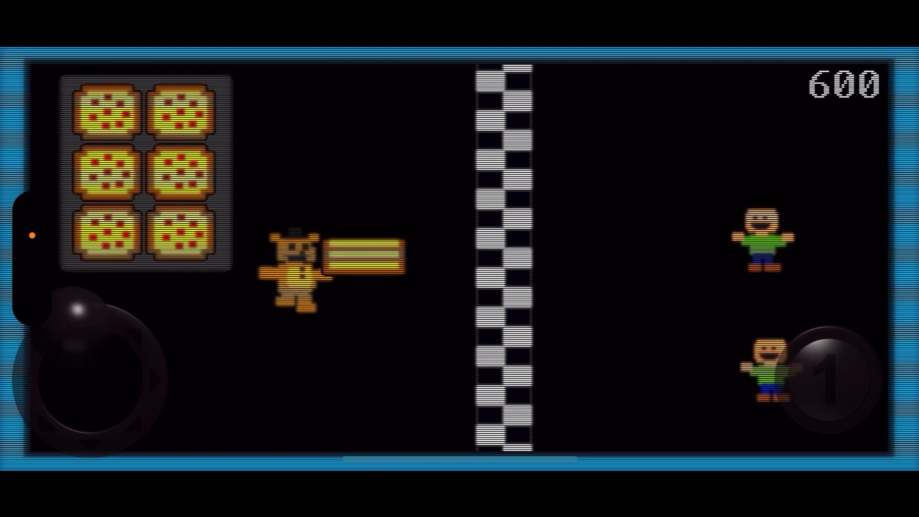
left_click(830, 378)
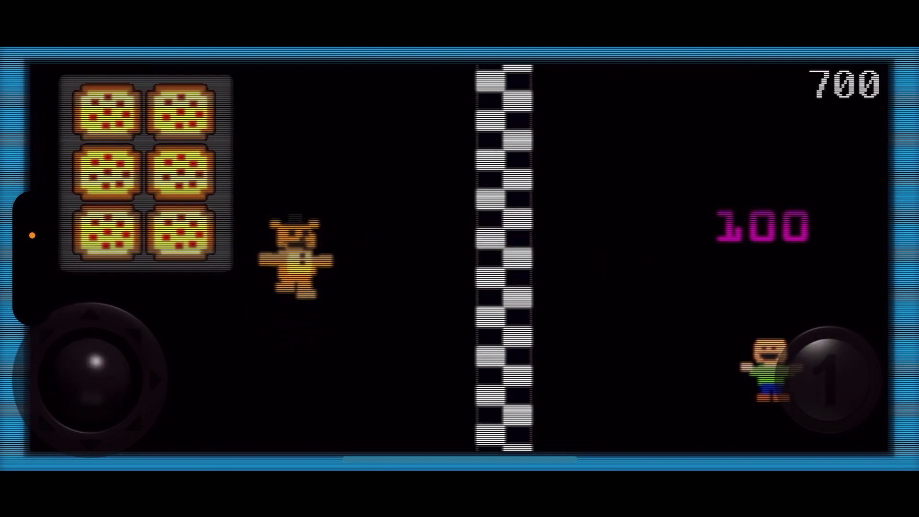
mouse_move(93, 363)
left_mouse_down()
mouse_move(43, 344)
mouse_move(29, 359)
mouse_move(58, 338)
mouse_move(148, 366)
mouse_move(118, 414)
left_mouse_up()
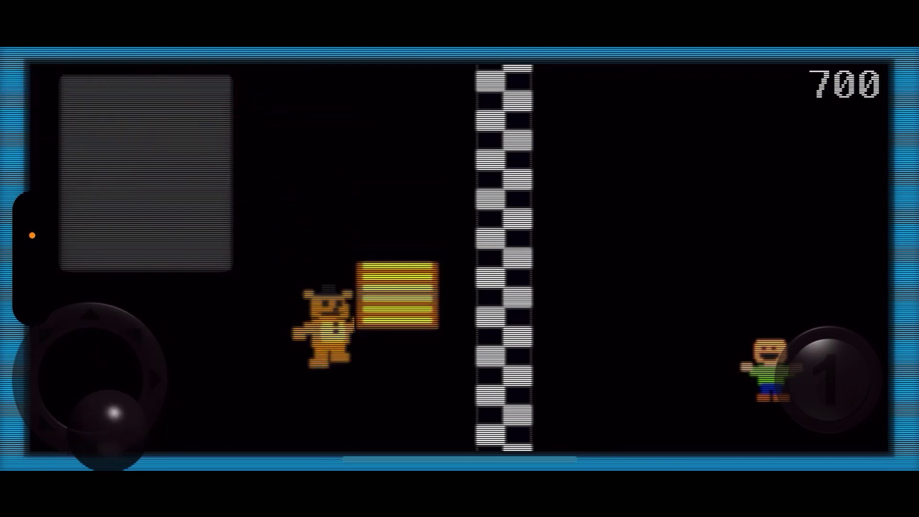
left_click(830, 377)
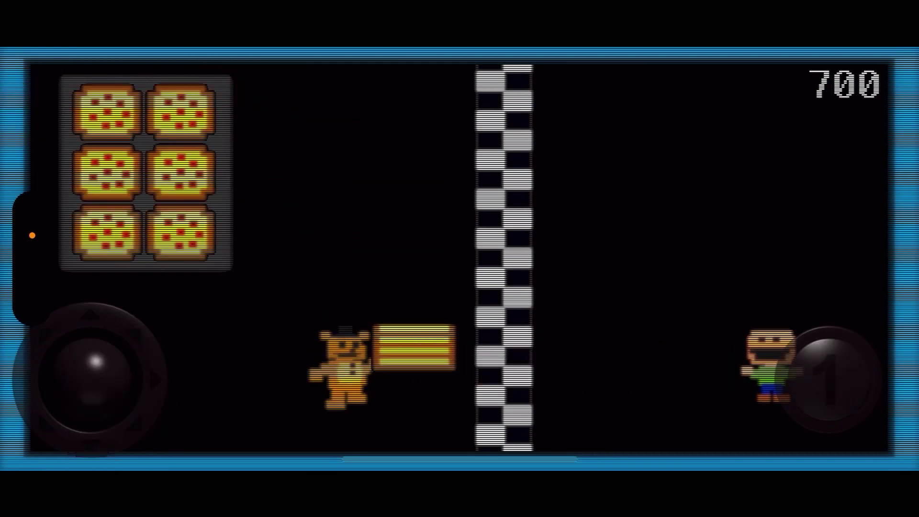
left_click(829, 377)
mouse_move(94, 367)
left_mouse_down()
mouse_move(58, 373)
mouse_move(46, 324)
mouse_move(101, 306)
mouse_move(144, 367)
mouse_move(97, 409)
left_mouse_up()
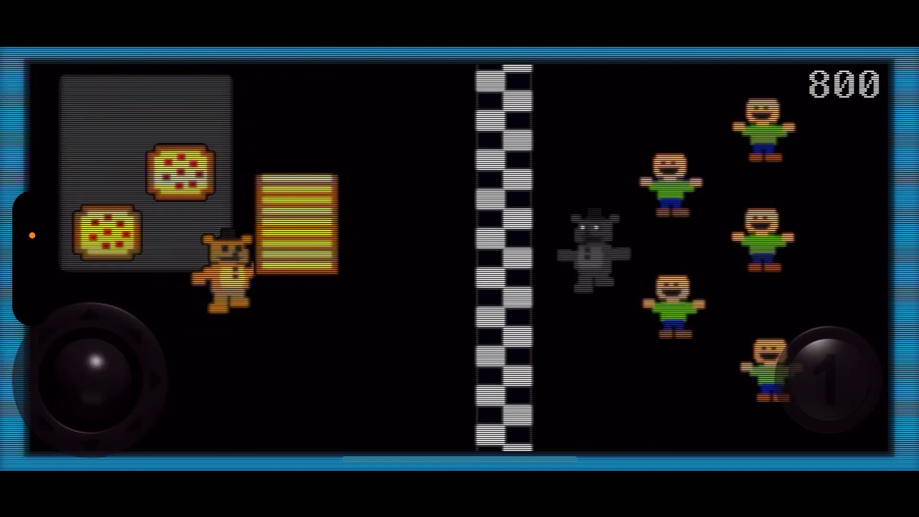
mouse_move(93, 367)
left_mouse_down()
mouse_move(47, 331)
mouse_move(101, 309)
mouse_move(79, 405)
mouse_move(133, 349)
mouse_move(144, 381)
mouse_move(125, 406)
mouse_move(147, 352)
mouse_move(147, 366)
mouse_move(40, 352)
mouse_move(94, 363)
mouse_move(133, 399)
mouse_move(93, 363)
left_mouse_up()
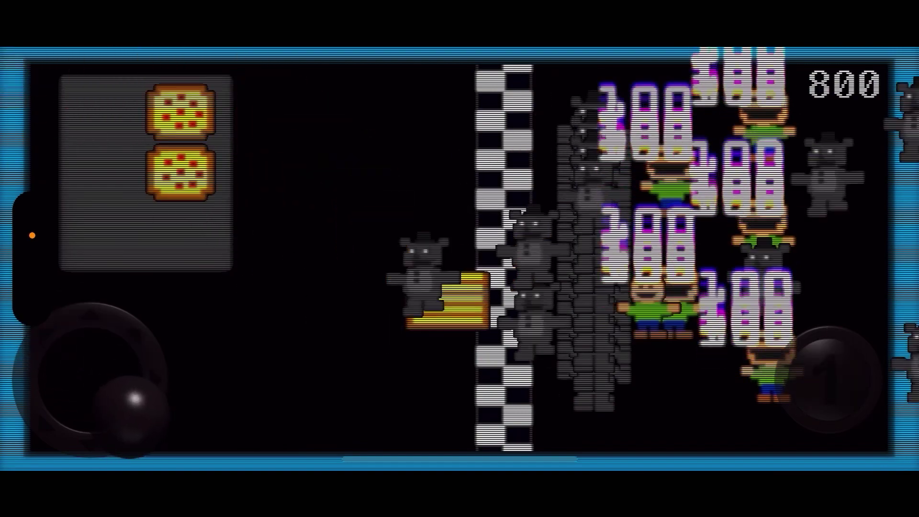